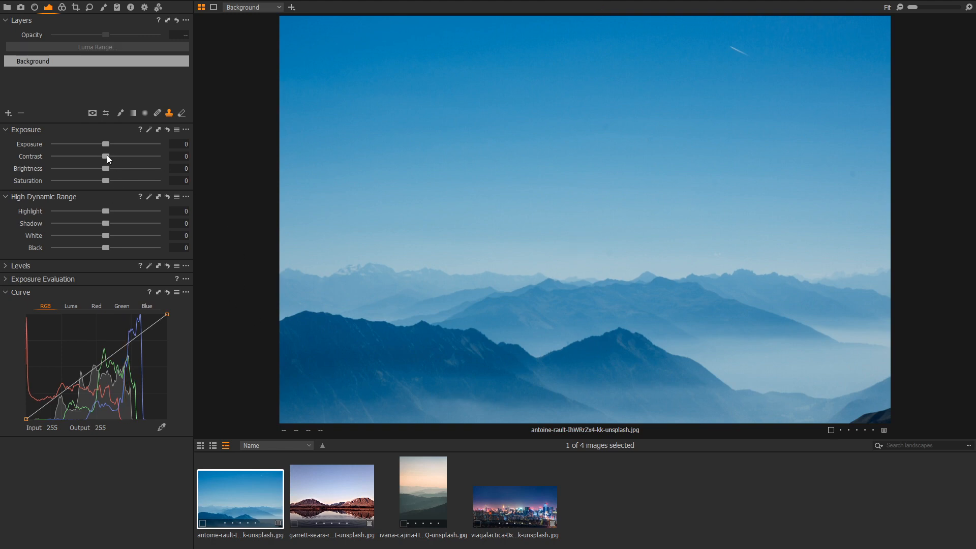
Step: Exaggerate the dust spots in the blue mountain photo's sky with contrast 50, exposure -0.59 and clarity 100
left_click_drag(106, 156, 179, 151)
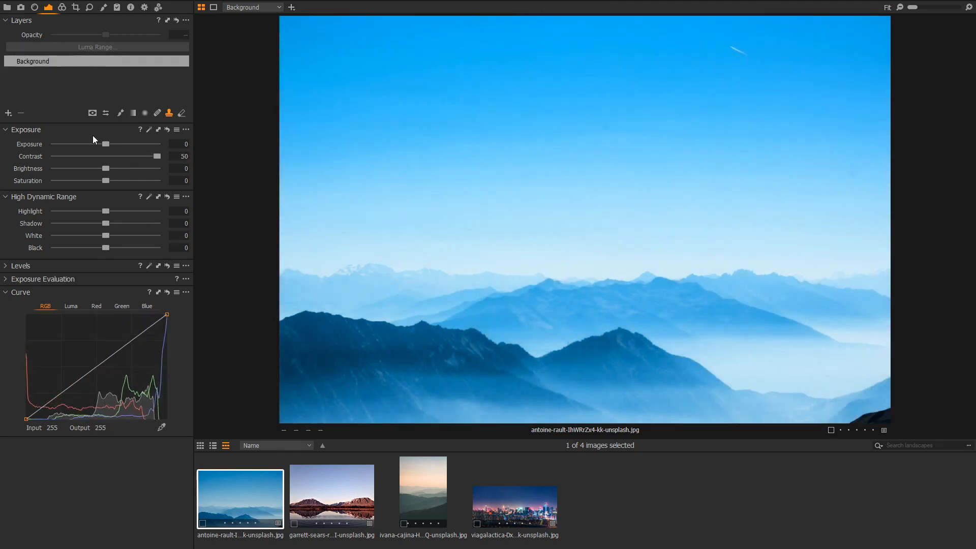
left_click_drag(104, 144, 97, 144)
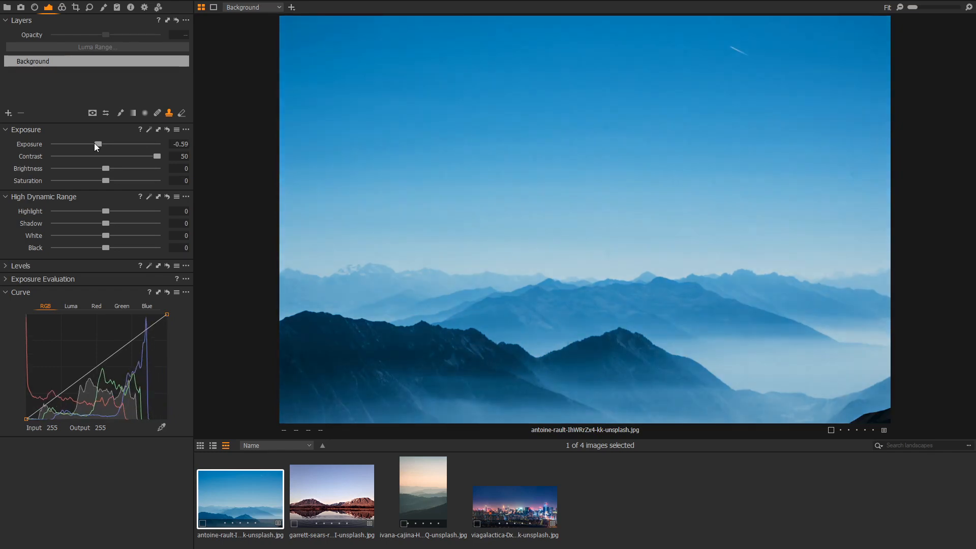
left_click(62, 7)
left_click_drag(105, 300, 184, 300)
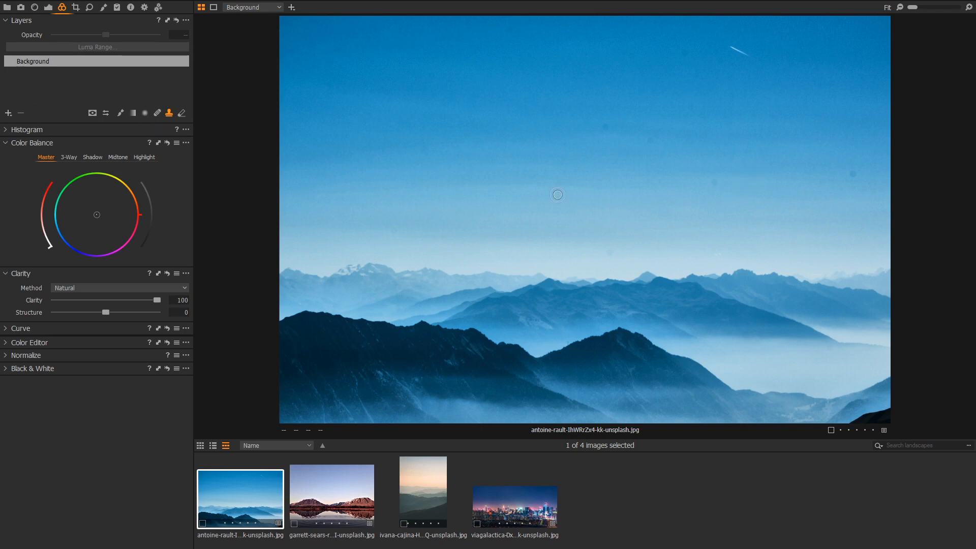
Step: Heal the dust spots scattered across the sky, including the one just above the distant mountains
left_click(158, 113)
left_click(604, 126)
left_click(605, 125)
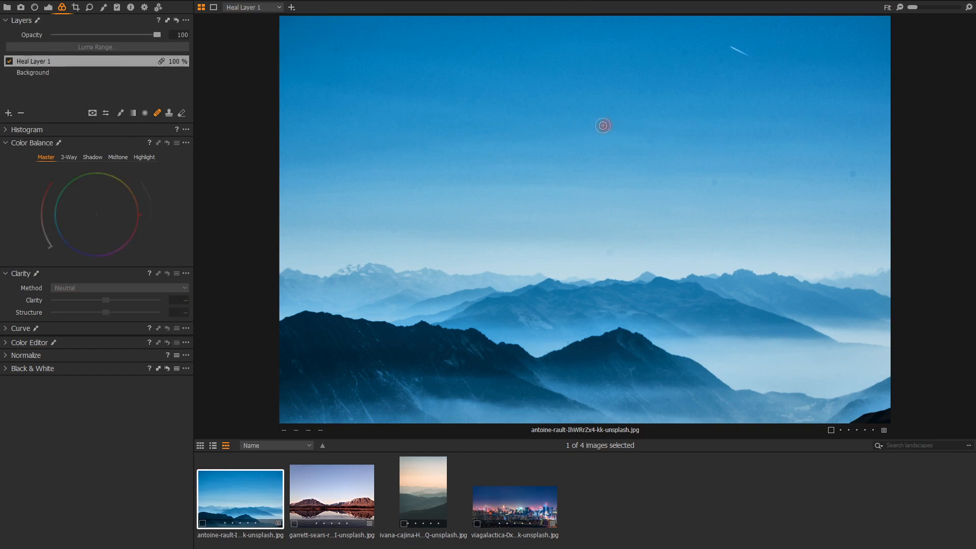
left_click(654, 137)
left_click(691, 109)
left_click(714, 182)
left_click(854, 173)
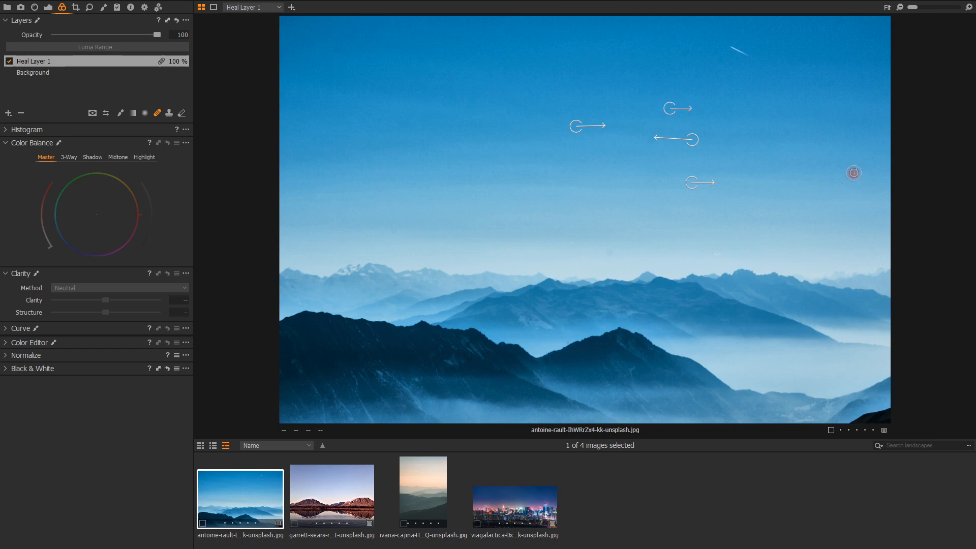
left_click(610, 251)
Step: Reset the exposure and clarity adjustments on the Background layer
left_click(49, 7)
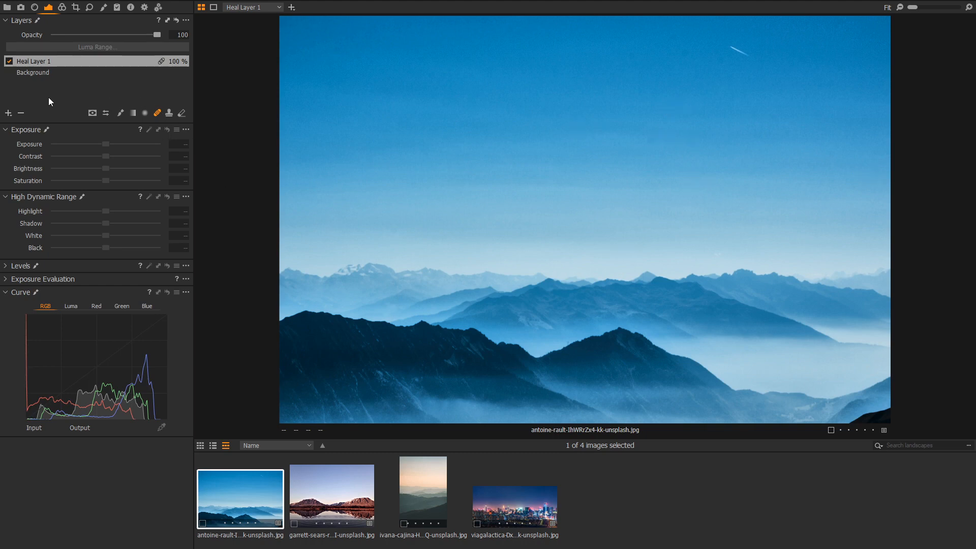
left_click(42, 73)
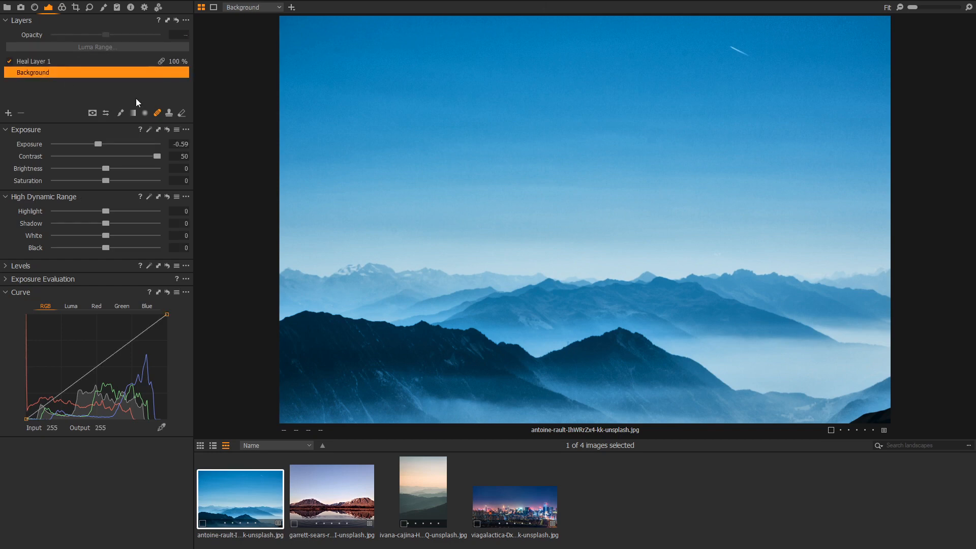
left_click(168, 129)
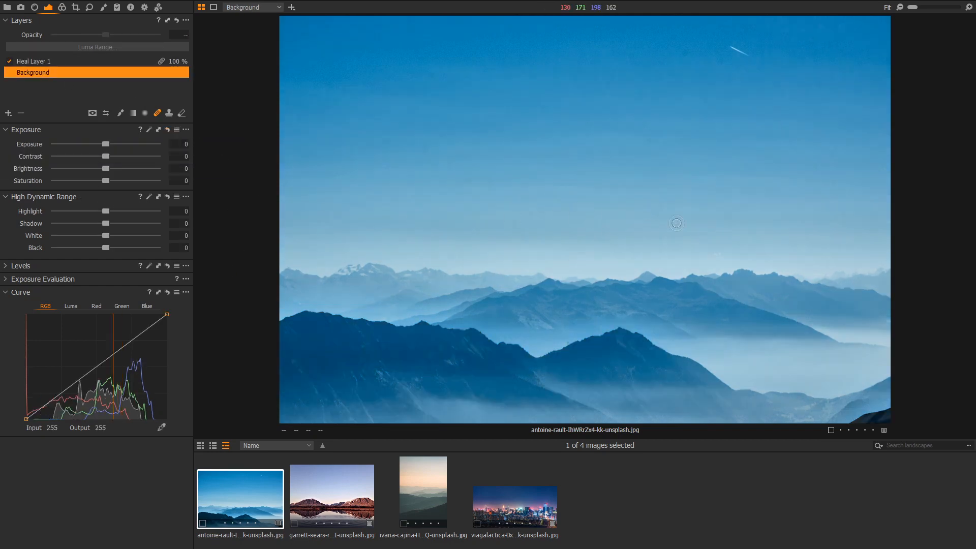
left_click(62, 7)
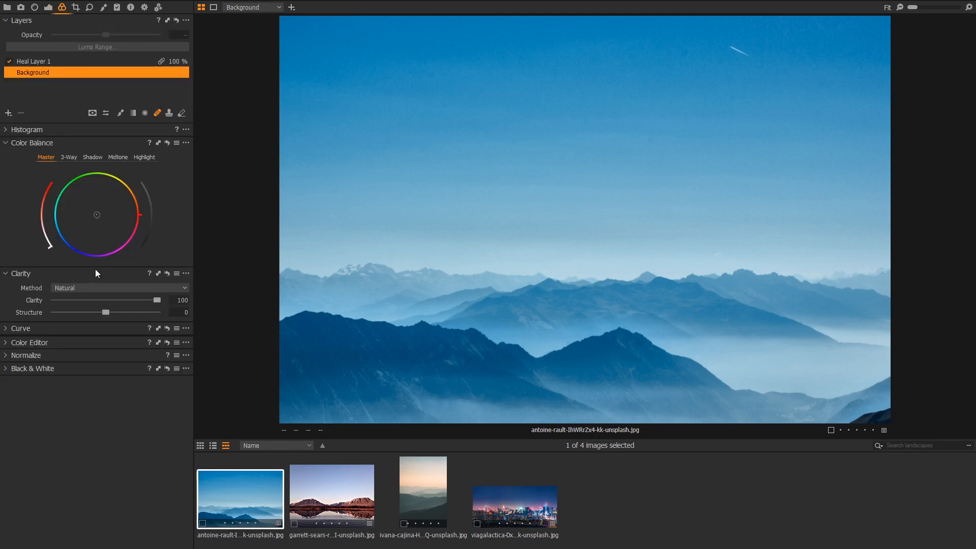
left_click(166, 274)
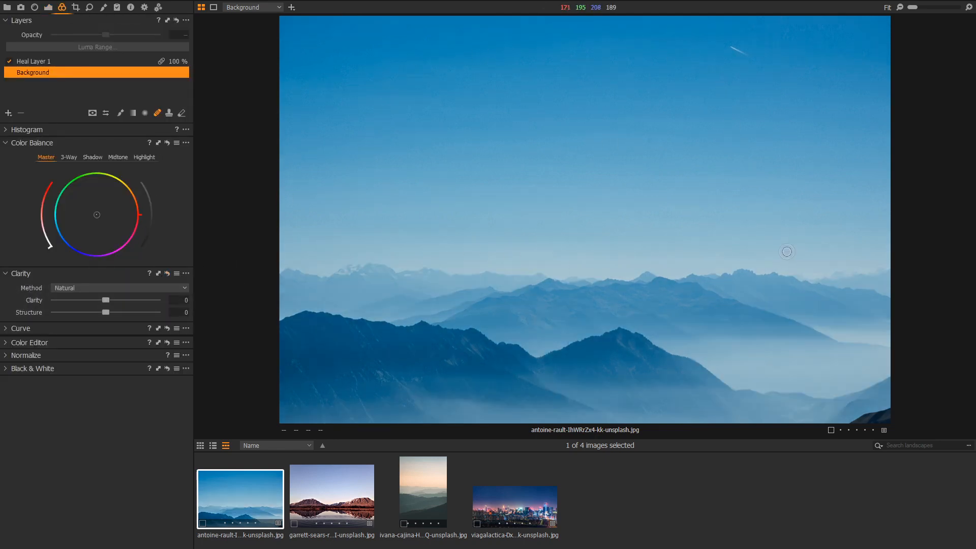
Step: Delete Heal Layer 1 from the mountain photo
left_click(35, 7)
left_click(49, 8)
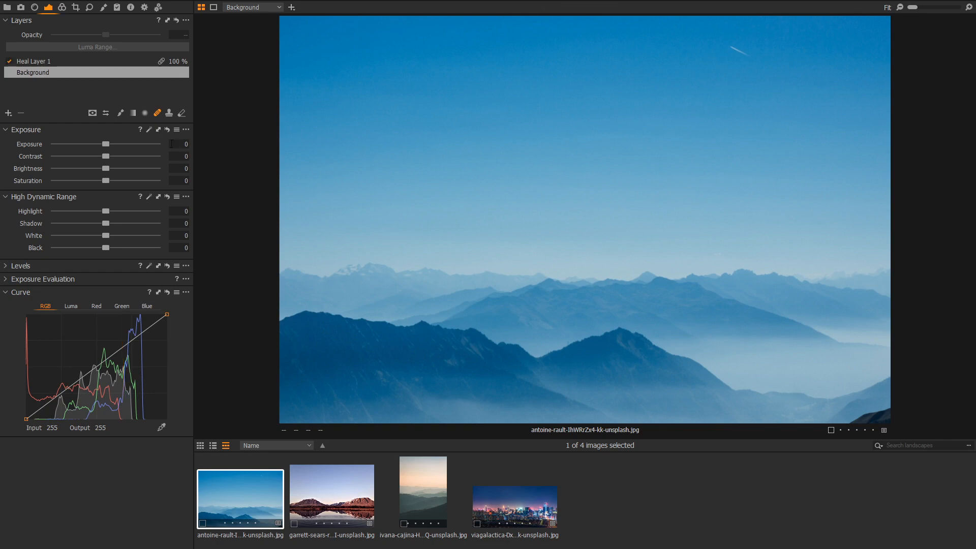
left_click(40, 62)
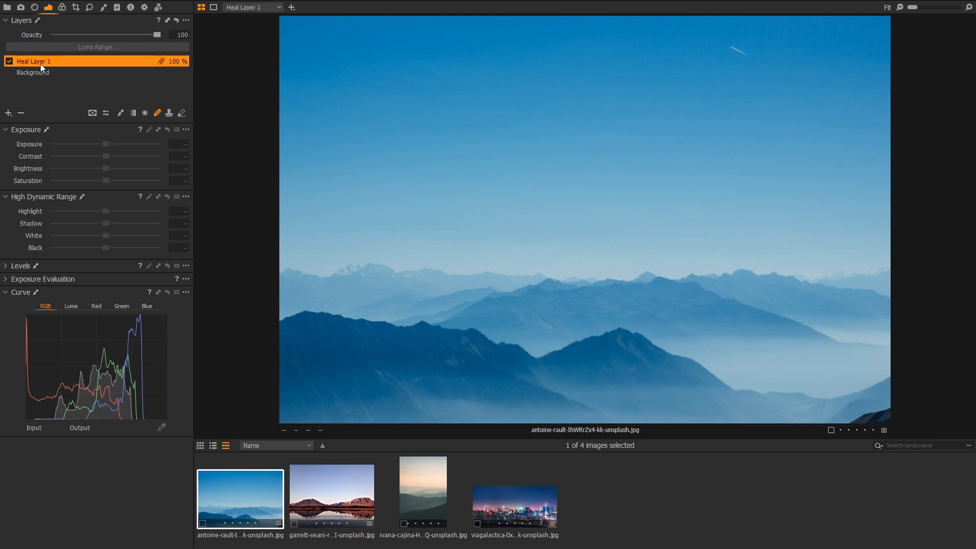
left_click(22, 112)
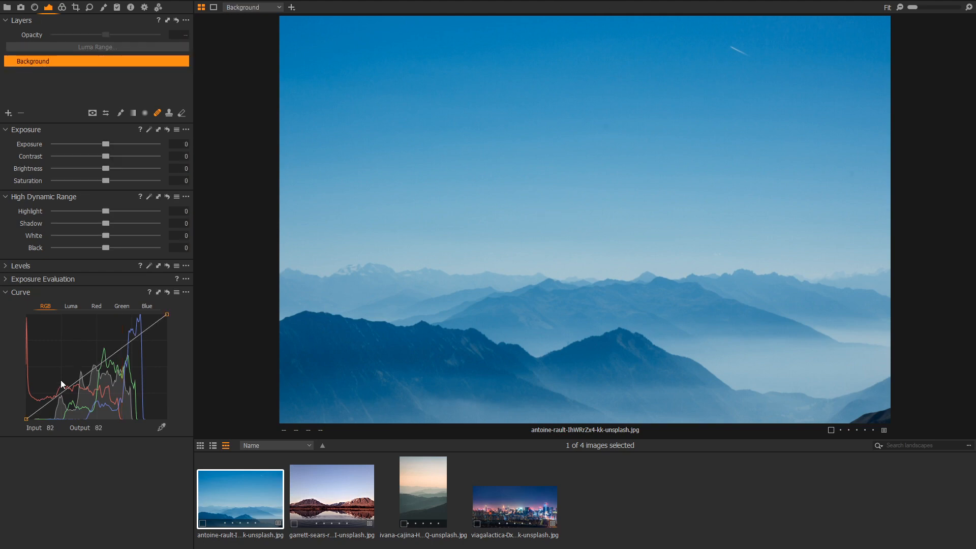
Step: Bend the RGB curve into a steep wave of three peaks alternating with deep troughs to solarize the mountain photo
left_click_drag(70, 388, 52, 355)
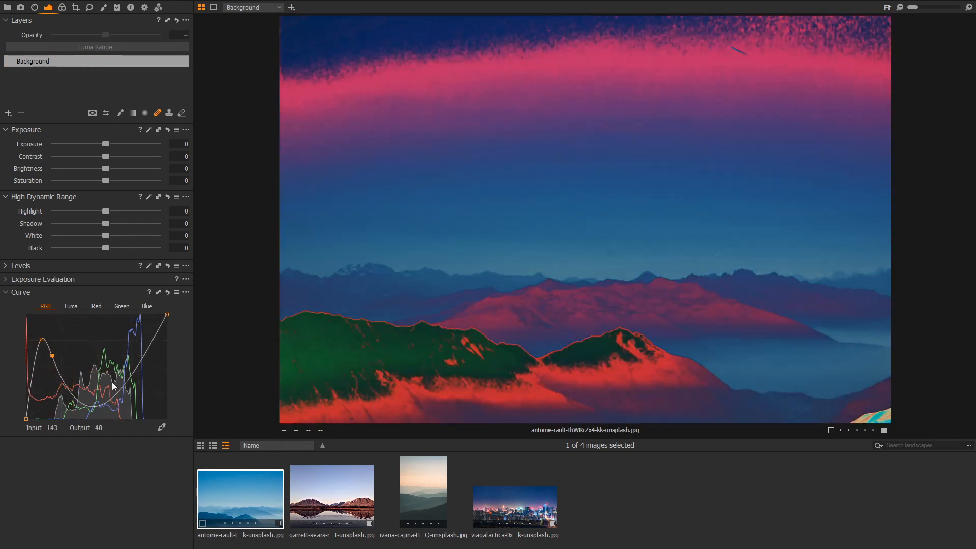
left_click_drag(113, 386, 53, 395)
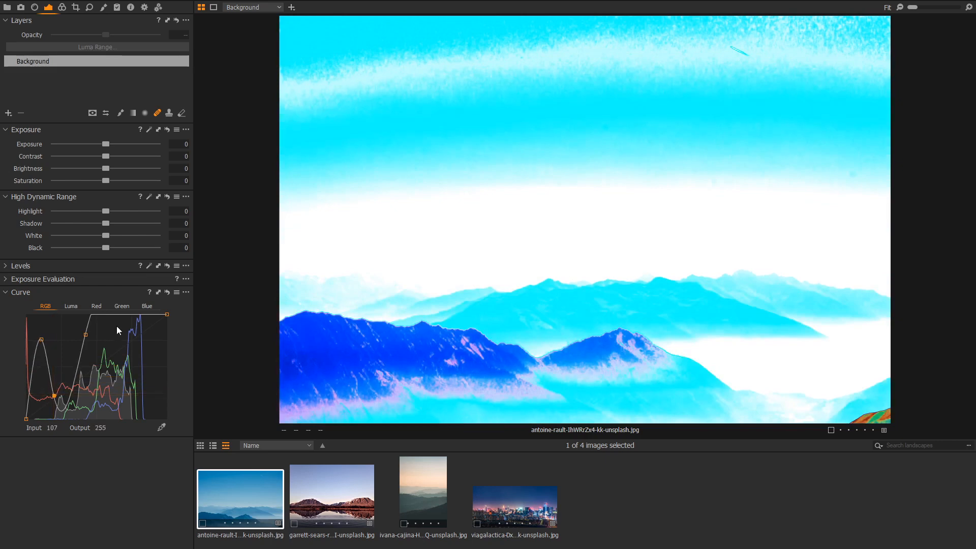
left_click_drag(116, 315, 125, 350)
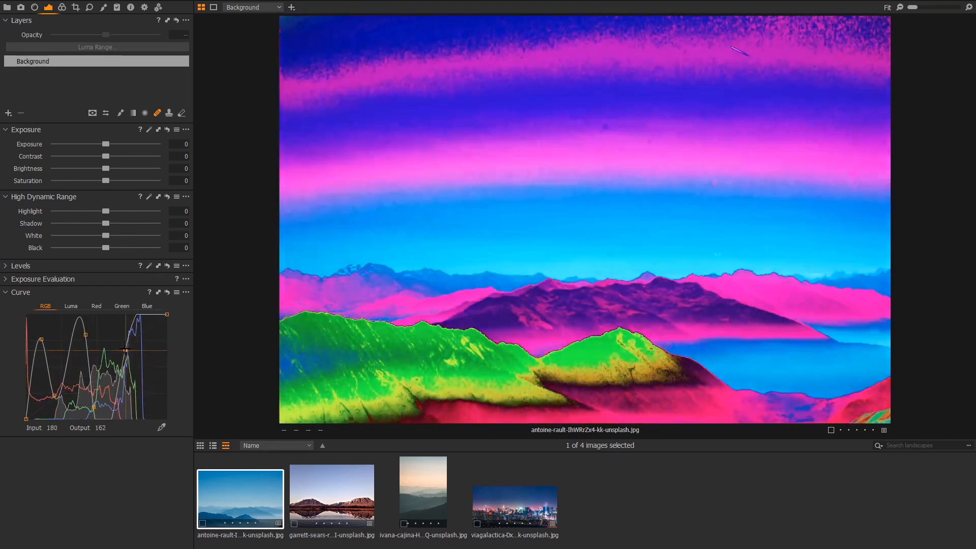
left_click_drag(139, 315, 134, 402)
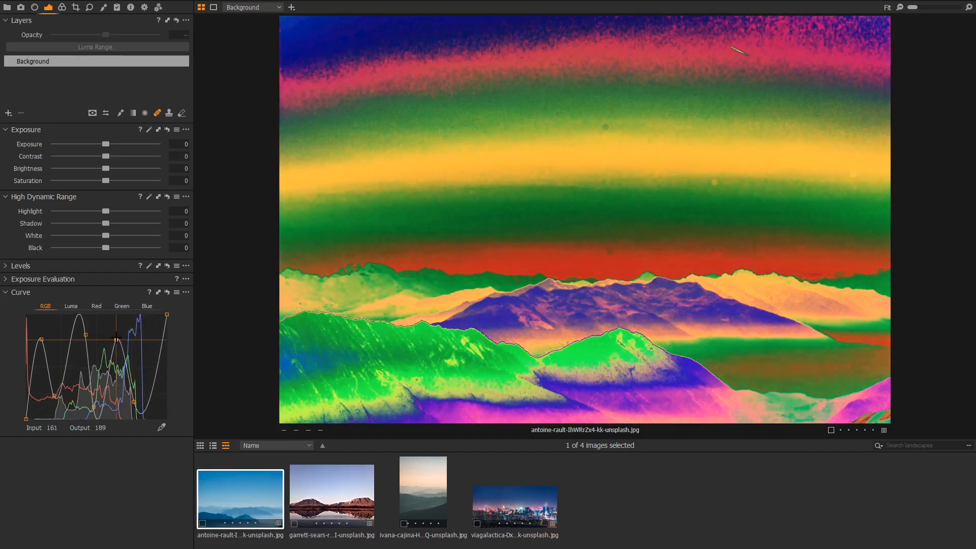
left_click_drag(116, 338, 122, 319)
left_click_drag(41, 339, 46, 331)
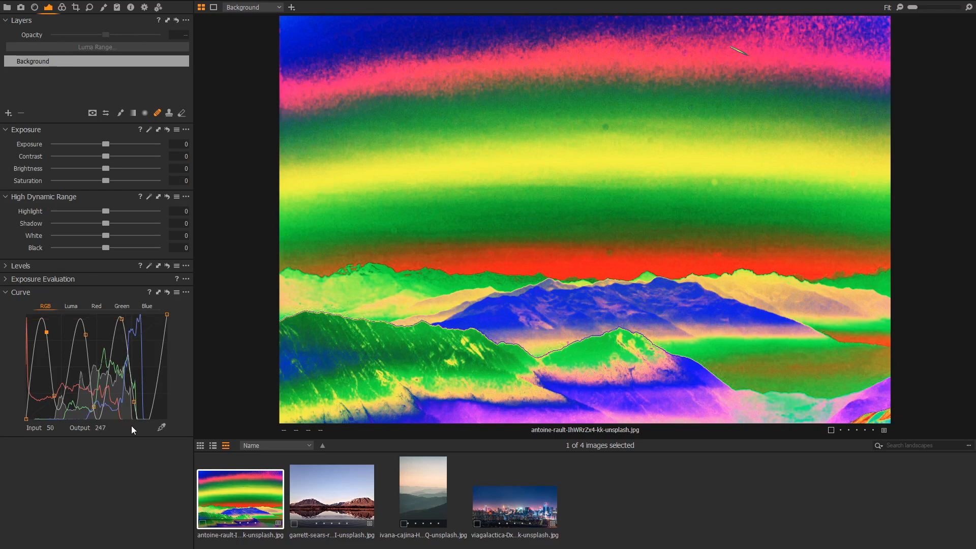
left_click_drag(134, 402, 136, 402)
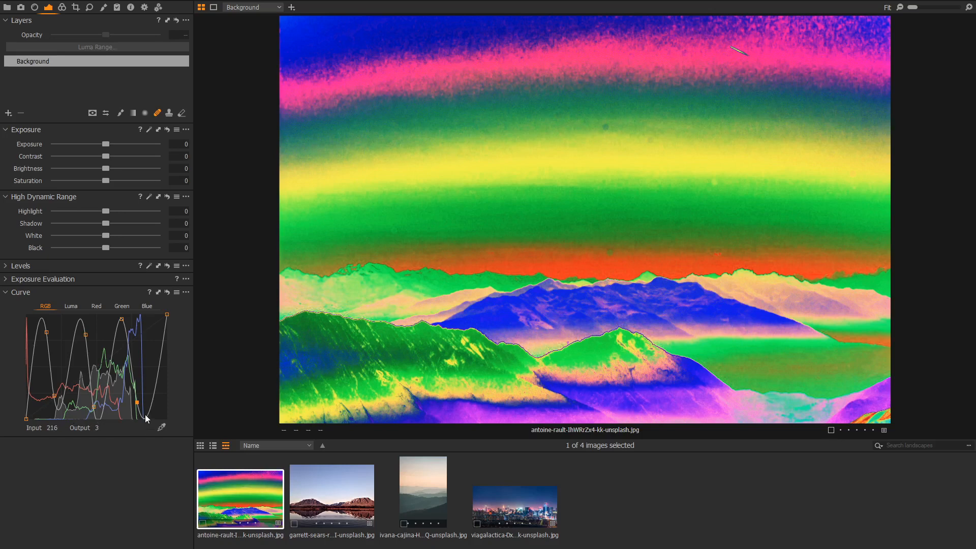
left_click_drag(94, 406, 94, 408)
left_click(176, 292)
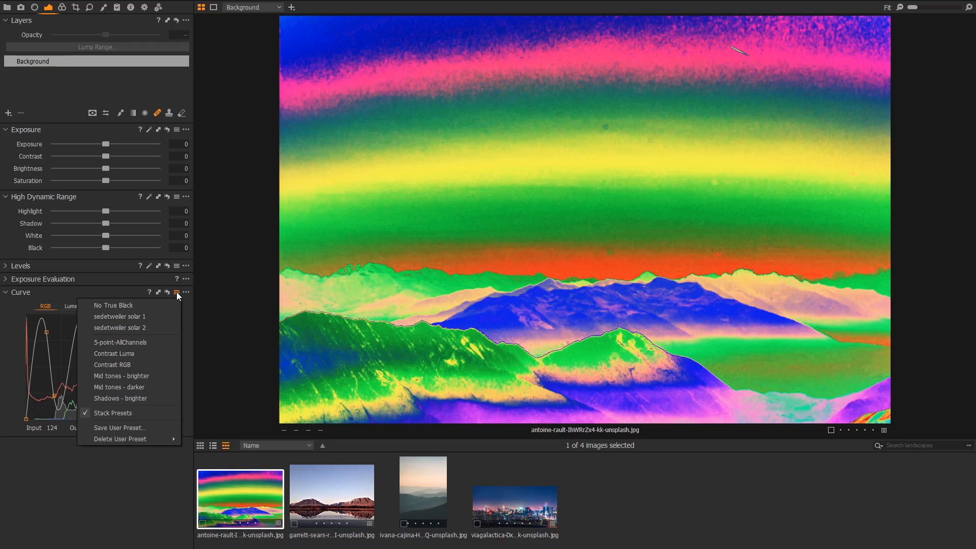
left_click(151, 430)
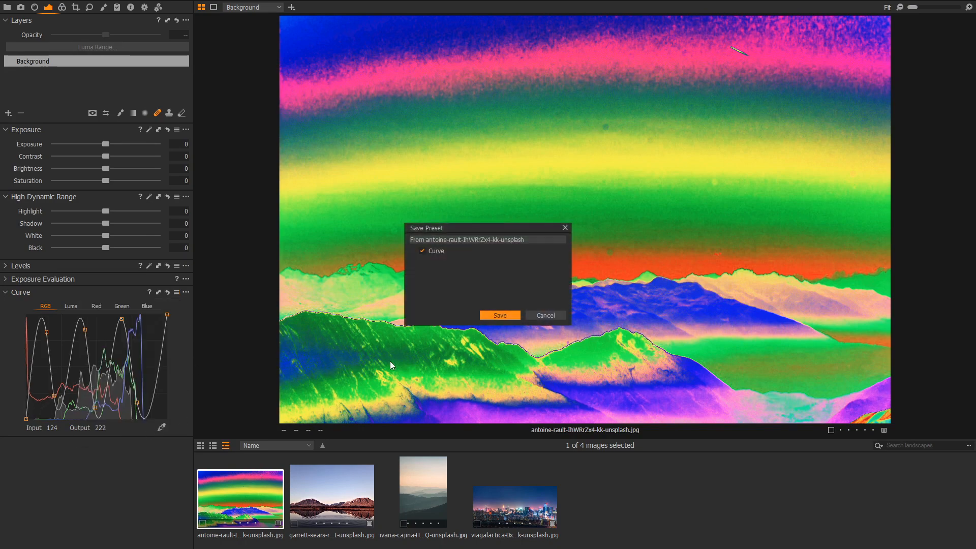
left_click(500, 315)
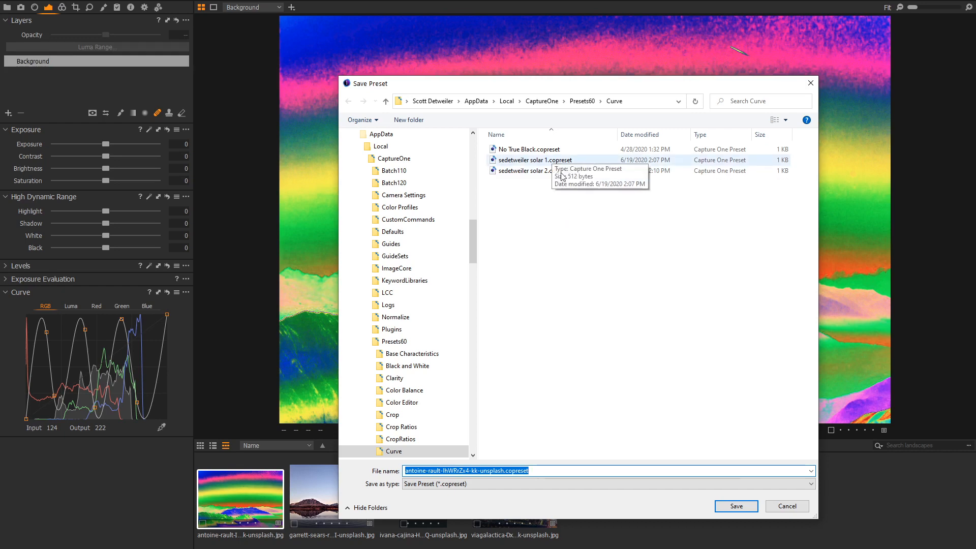
left_click(786, 506)
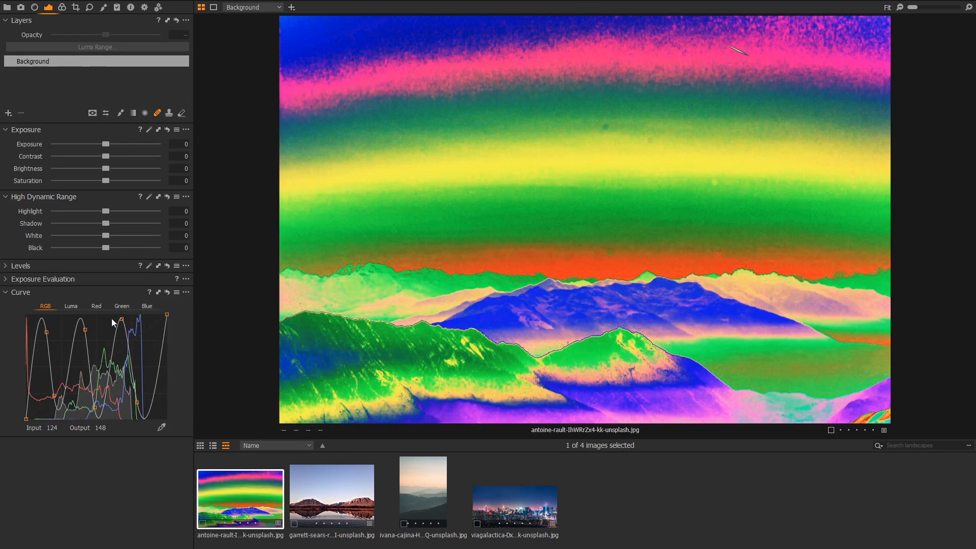
Step: Apply the saved "solar 1" curve preset to the mountain photo and heal the spots that stand out in the sky
left_click(177, 294)
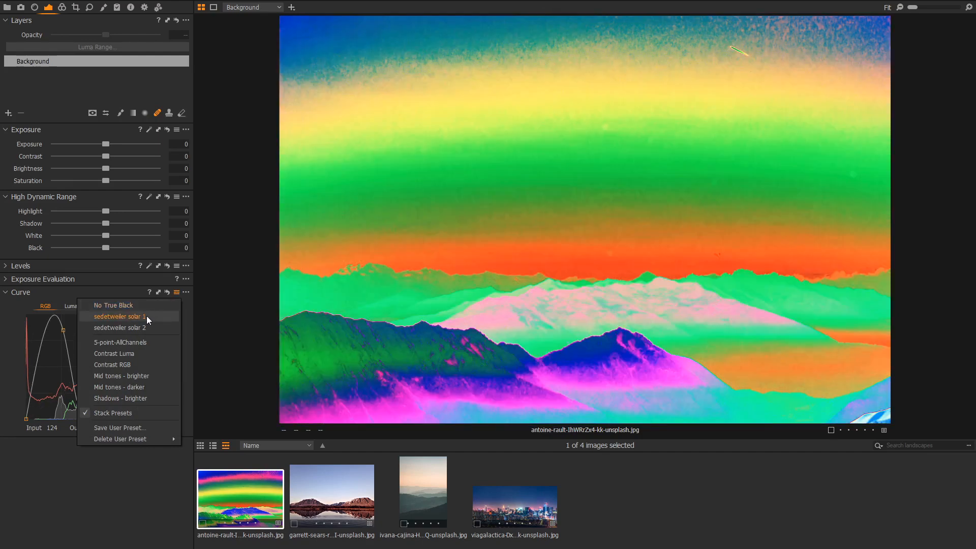
left_click(146, 316)
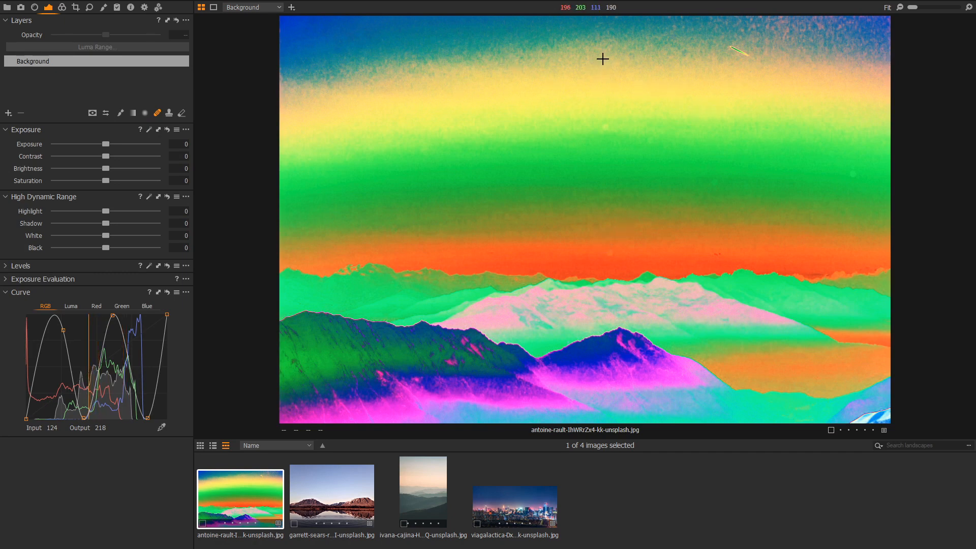
left_click(632, 56)
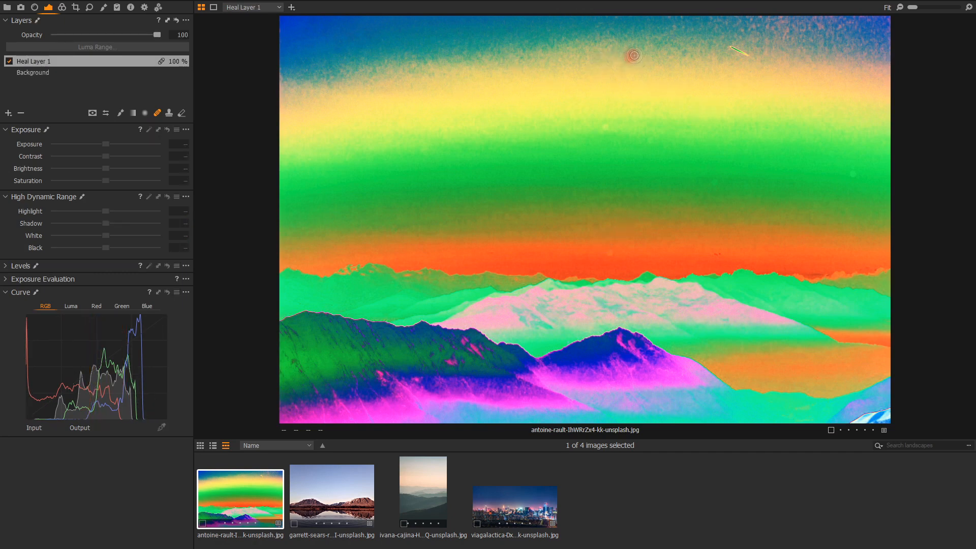
left_click(716, 186)
Step: Apply the saved "solar 2" curve preset to the Background layer of the mountain photo
left_click(35, 73)
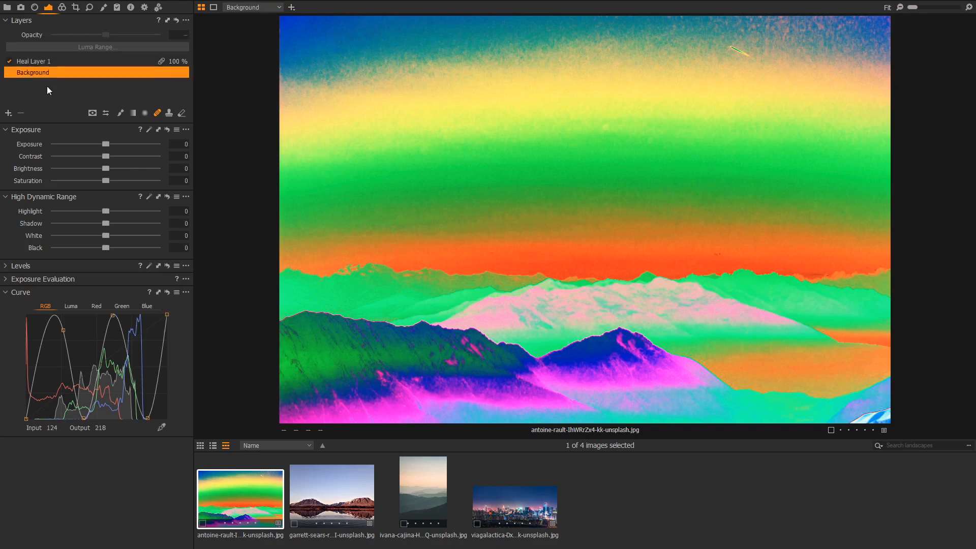
left_click(176, 293)
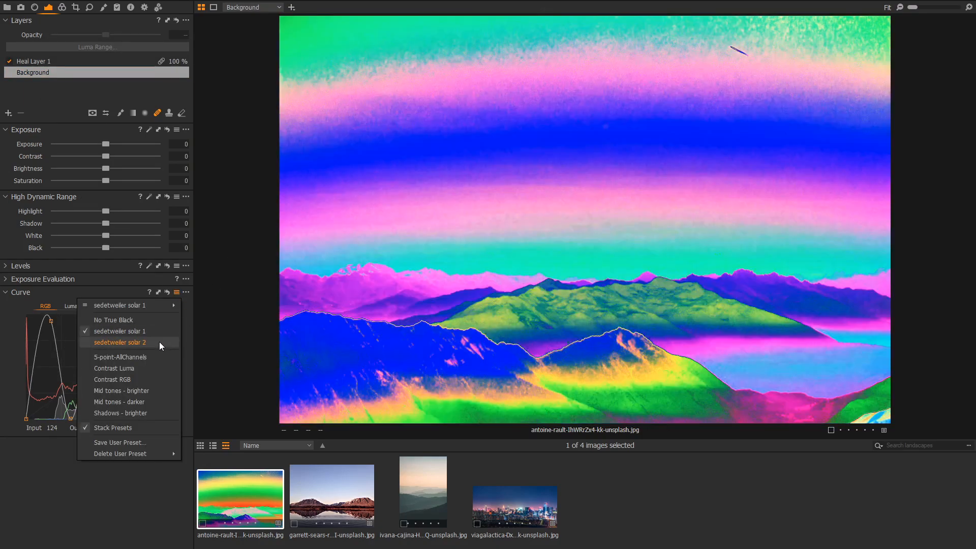
left_click(160, 341)
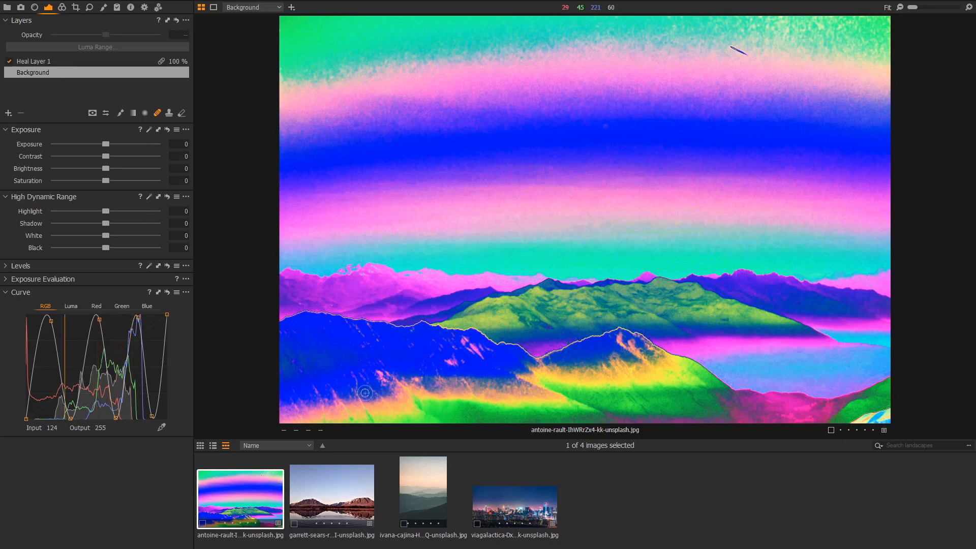
Step: Try the saved "solar 2" curve preset on the mountain lake photo, and reset its curve
left_click(359, 502)
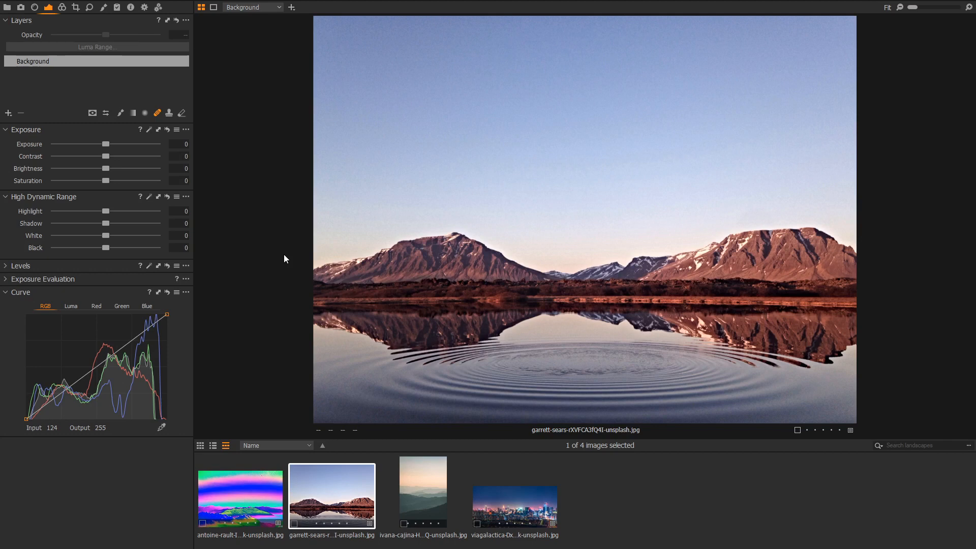
left_click(175, 292)
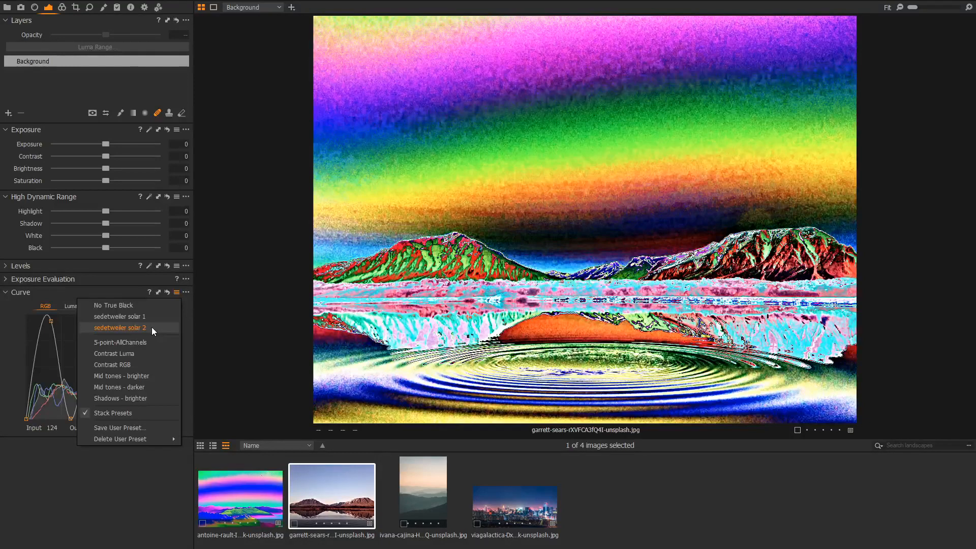
left_click(151, 327)
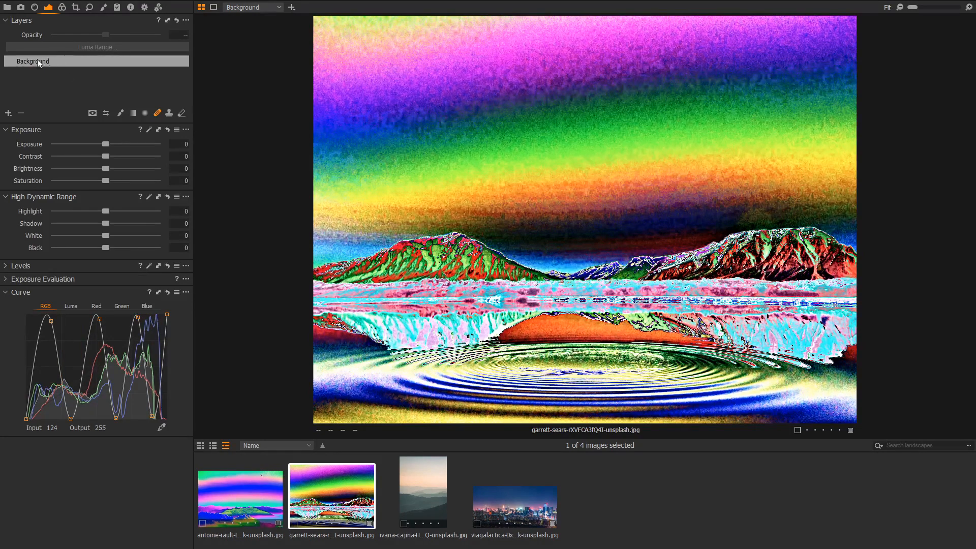
left_click(167, 292)
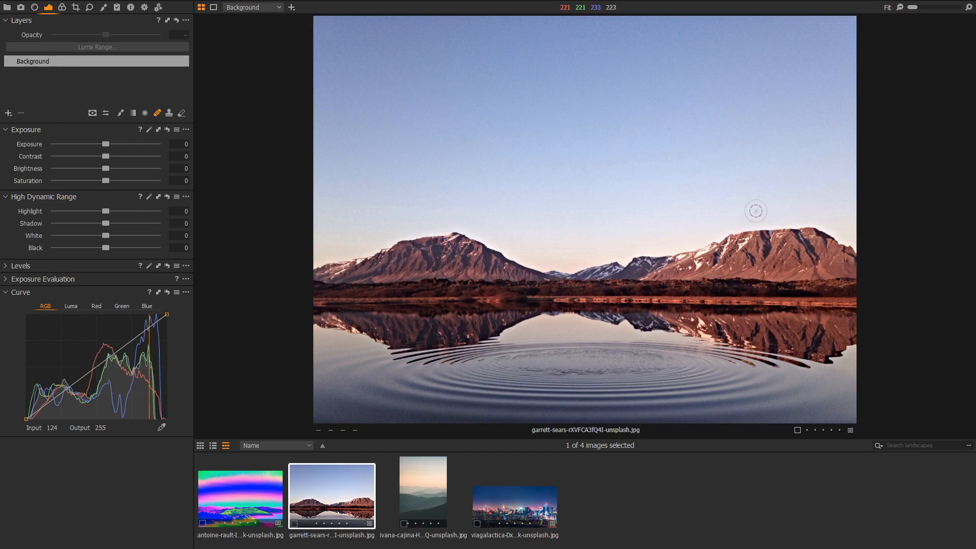
Step: Check the lake photo's sky for spots with contrast 50 and exposure -2.22, and reset the exposure adjustments
left_click_drag(105, 155, 195, 160)
left_click_drag(105, 145, 78, 145)
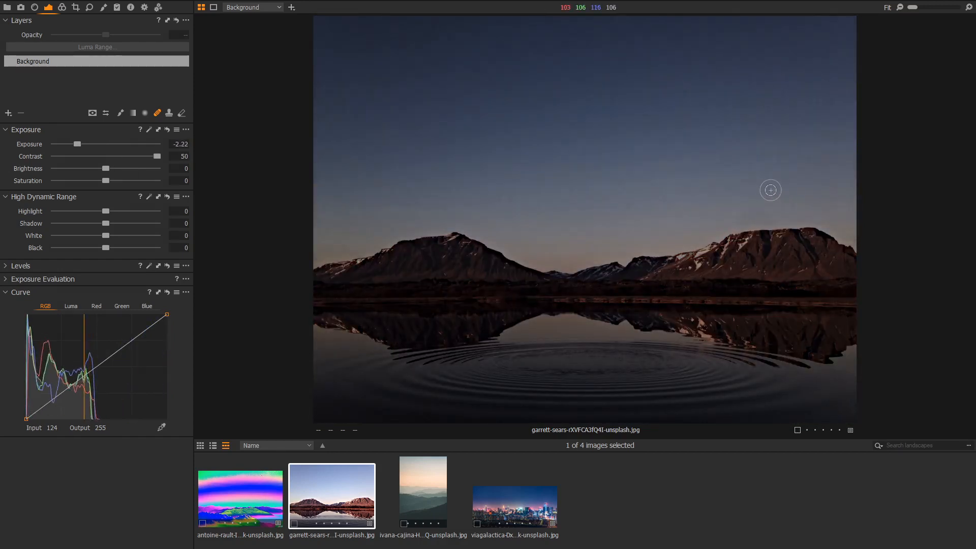
left_click(168, 130)
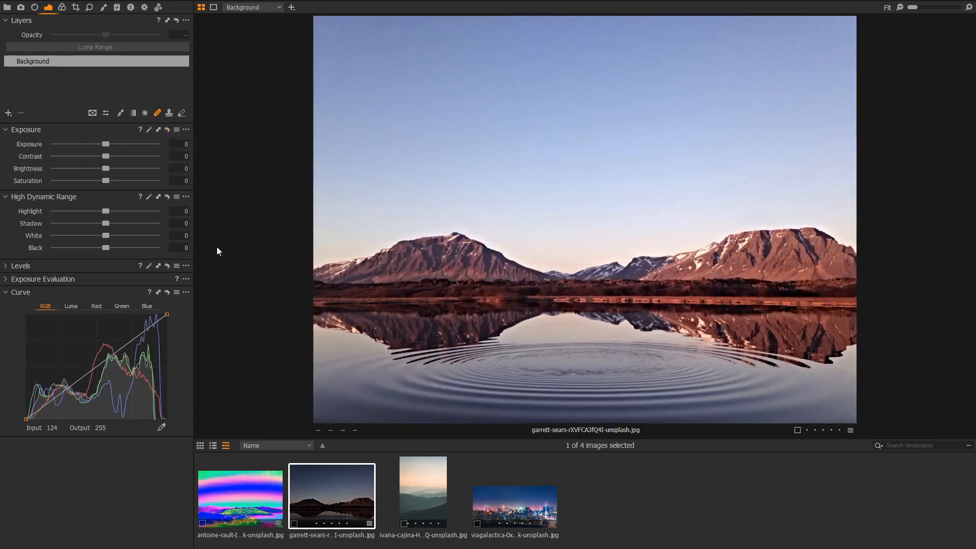
Step: Try the saved "solar 2" curve preset on the portrait-format photo of layered misty hills, and reset its curve
left_click(176, 292)
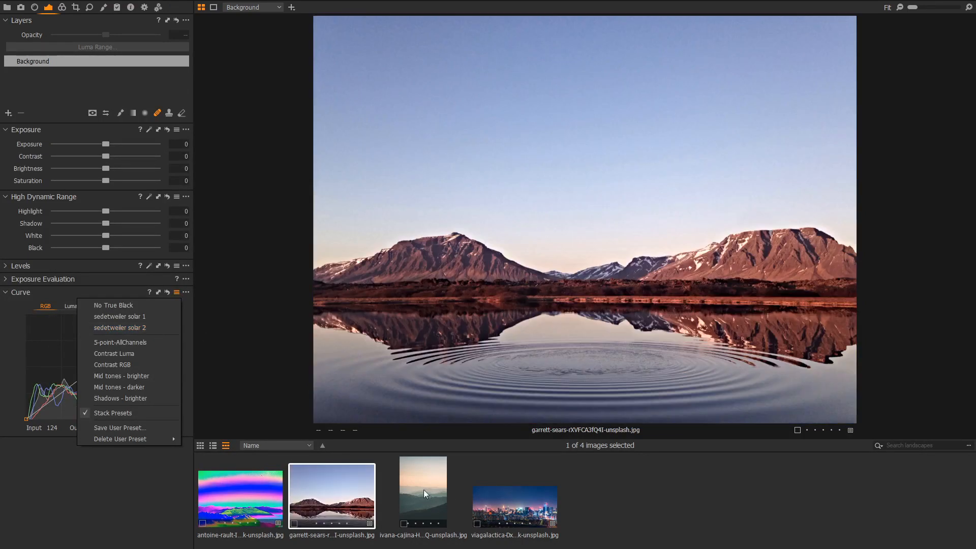
left_click(422, 489)
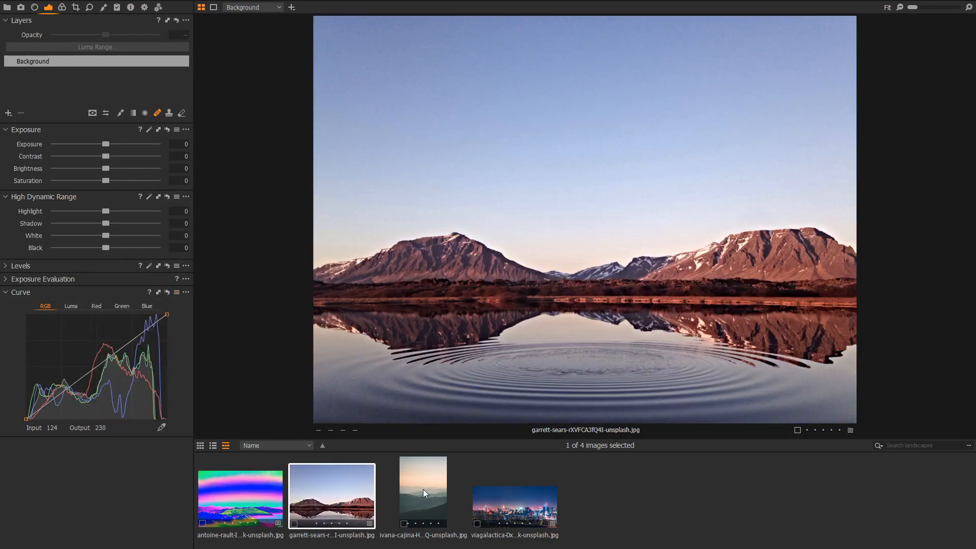
left_click(422, 488)
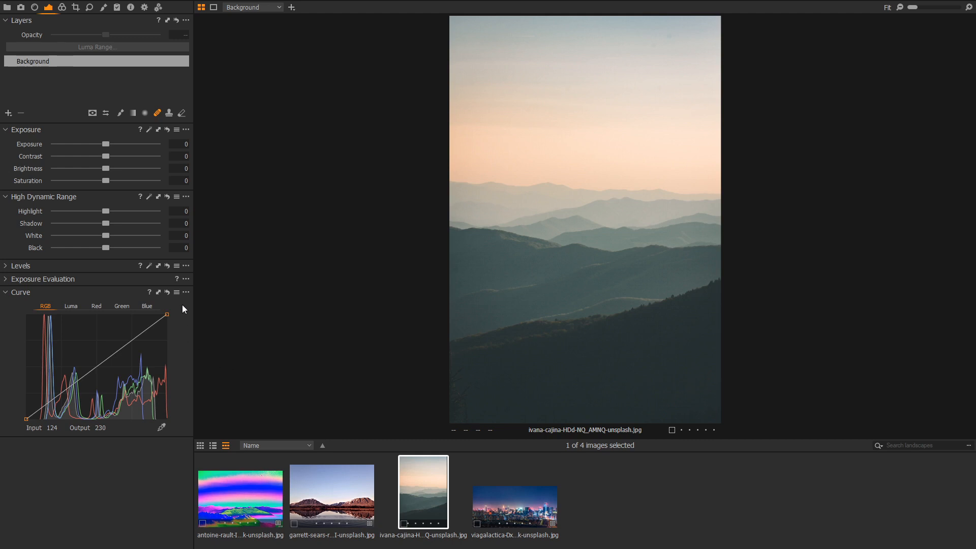
left_click(176, 293)
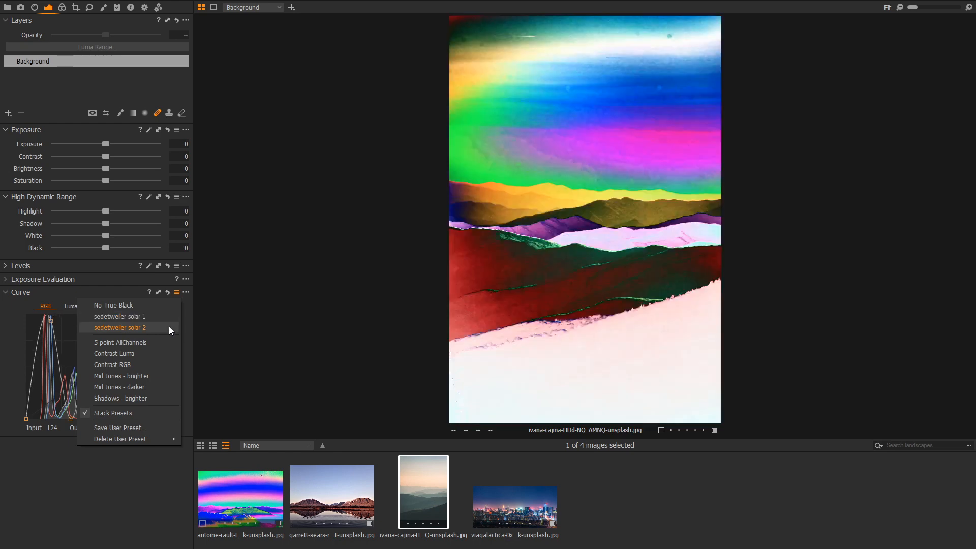
left_click(169, 326)
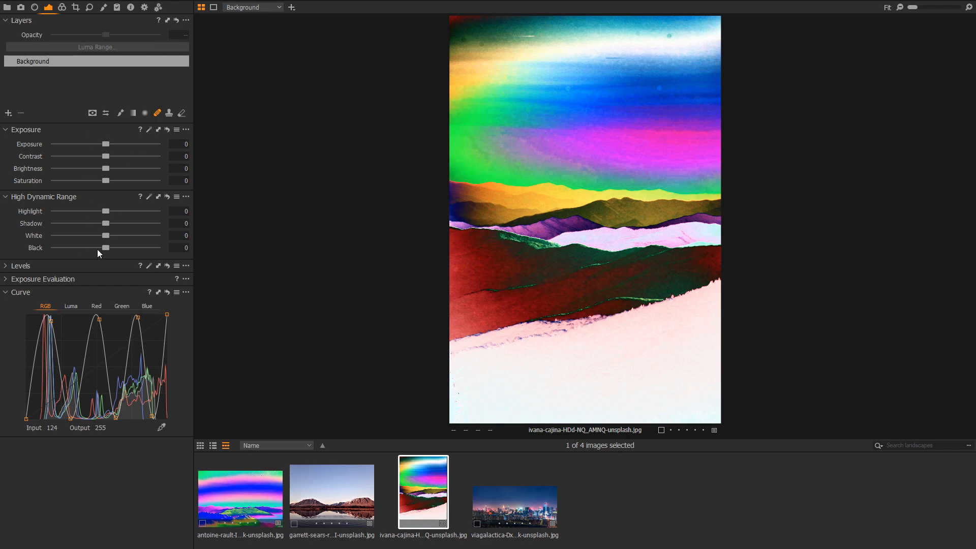
left_click(167, 293)
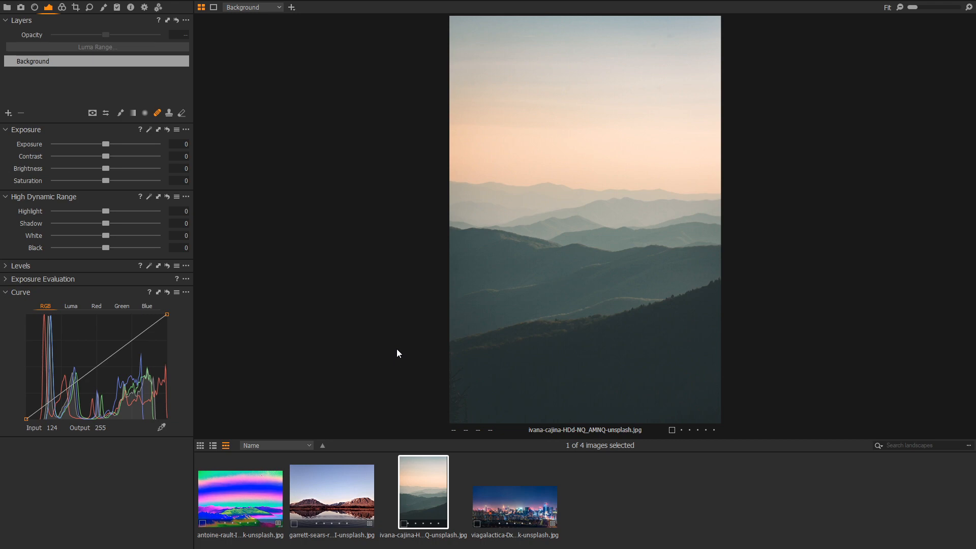
Step: Apply the saved "solar 2" curve preset to the night city skyline photo to check its sky, and reset its curve
left_click(516, 502)
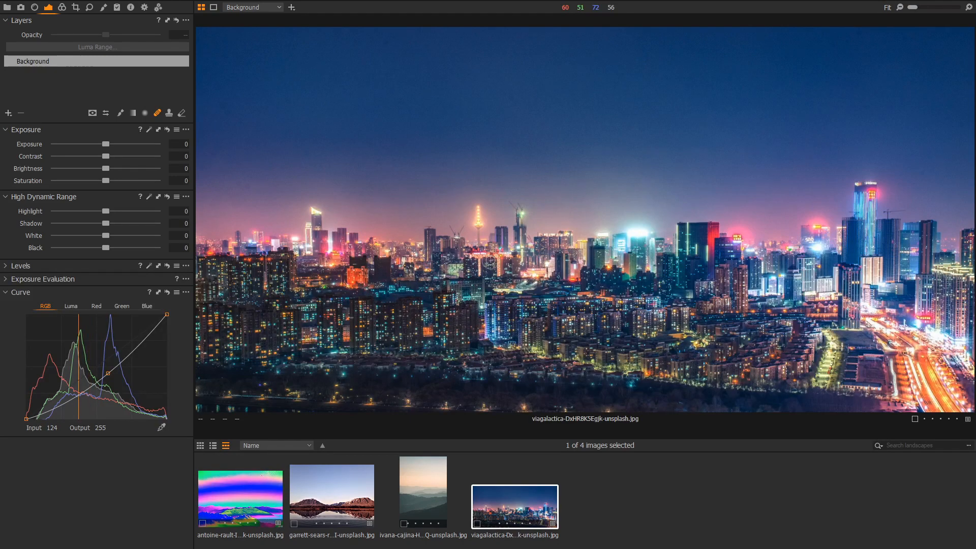
left_click(178, 294)
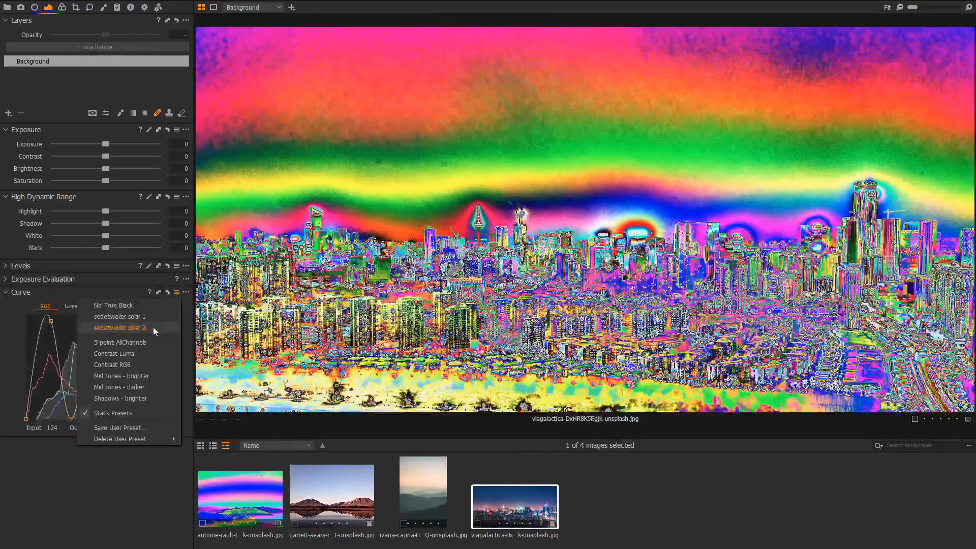
left_click(154, 327)
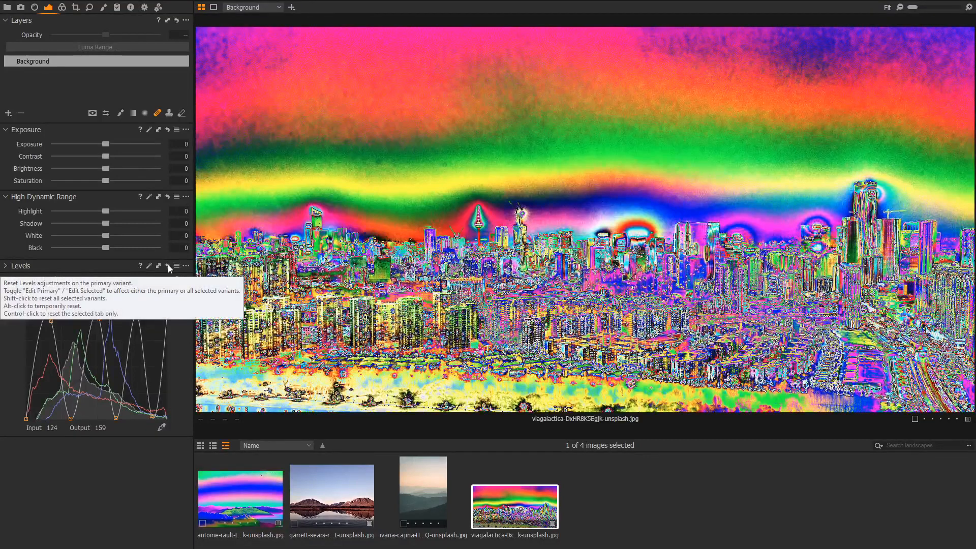
left_click(167, 292)
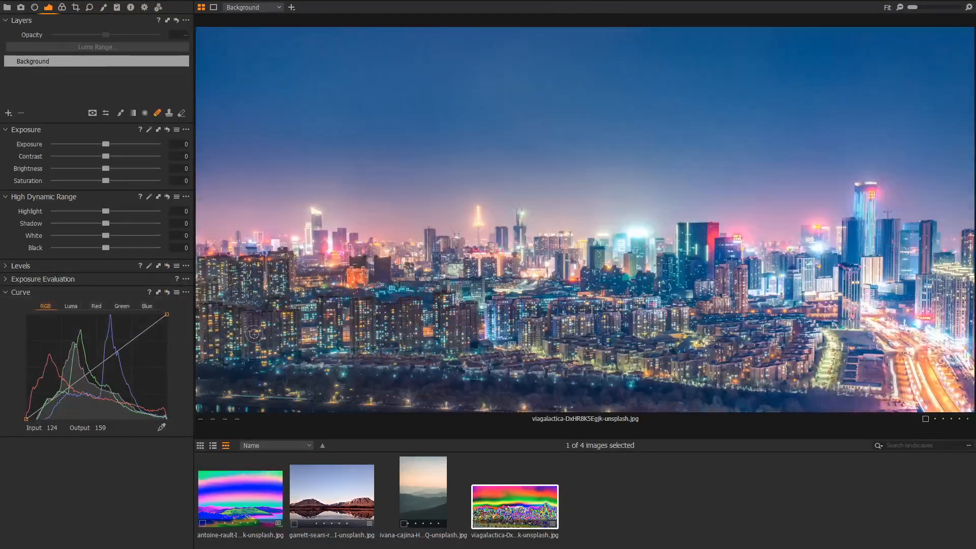